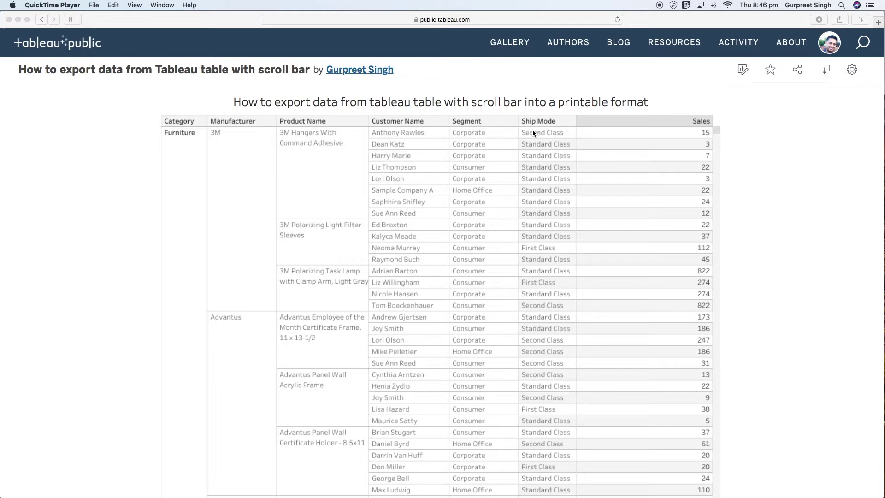
Step: Bring Safari forward and scroll down to the viz toolbar and Details section
click(716, 134)
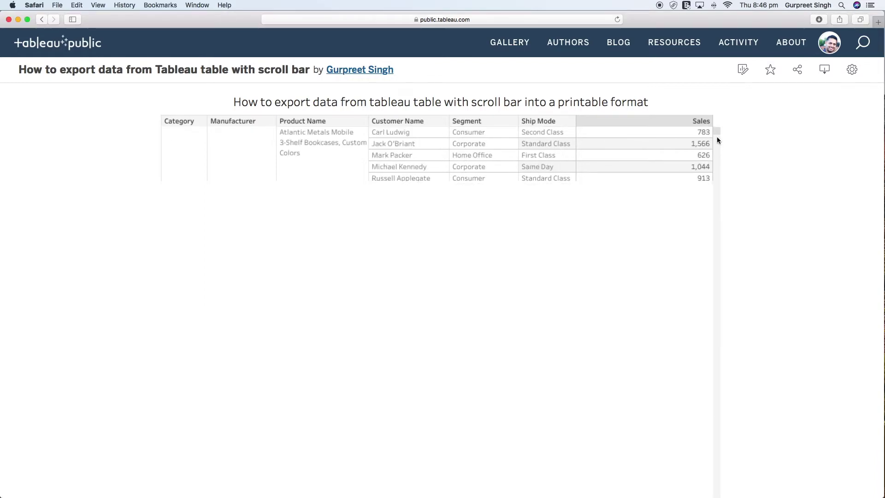
click(717, 137)
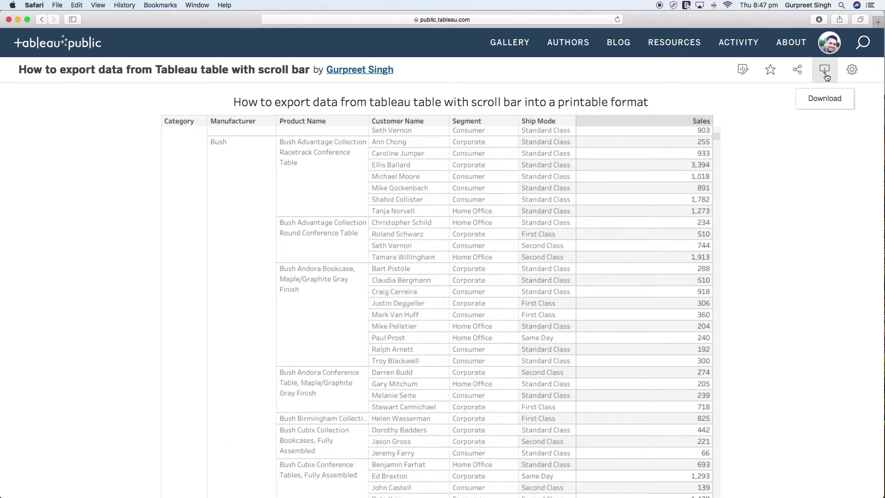
scroll(861, 140, down, 5)
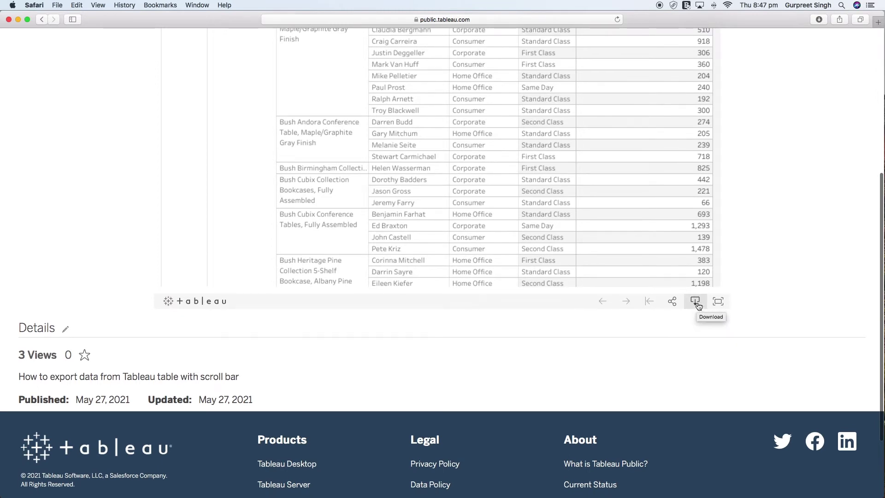
Step: Pick PDF from the viz's Download format choices
click(697, 304)
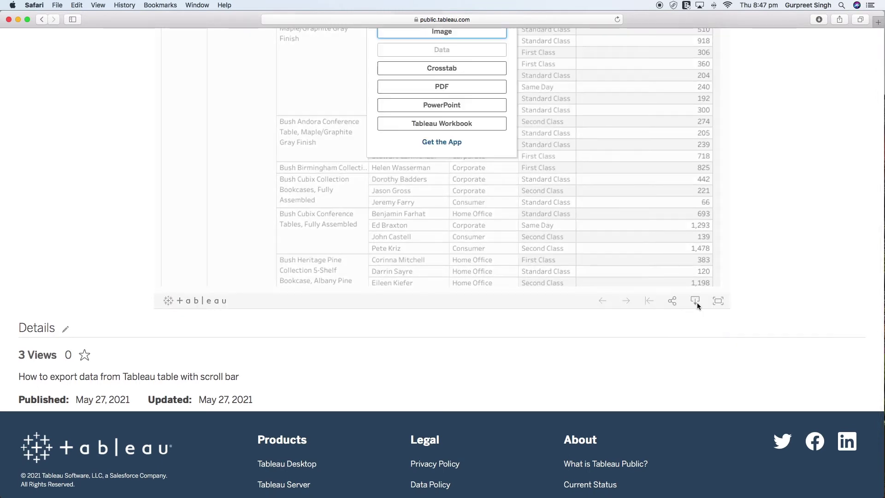
scroll(697, 304, up, 4)
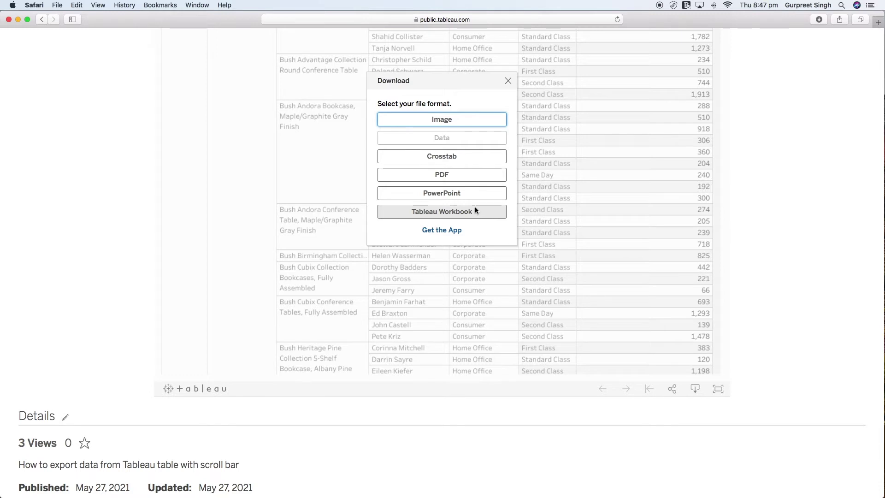
click(456, 177)
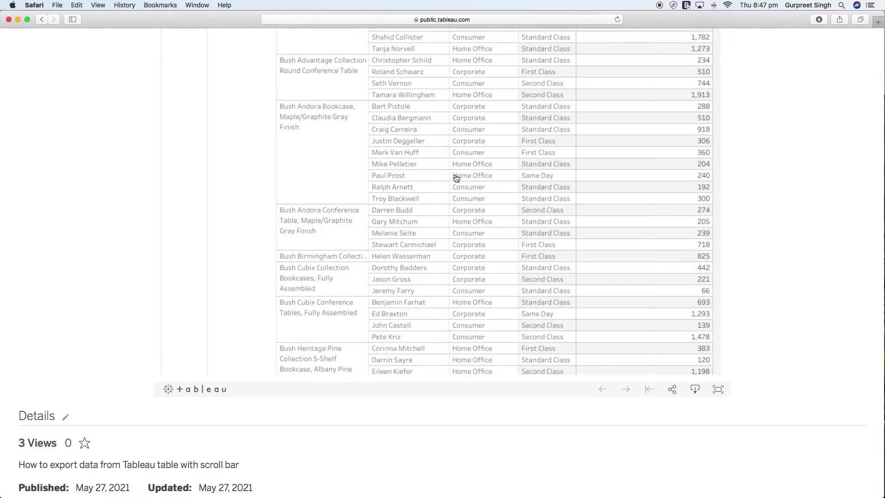
Step: Scroll until the Download PDF dialog (This View, Letter, Portrait) is fully visible
scroll(456, 178, up, 10)
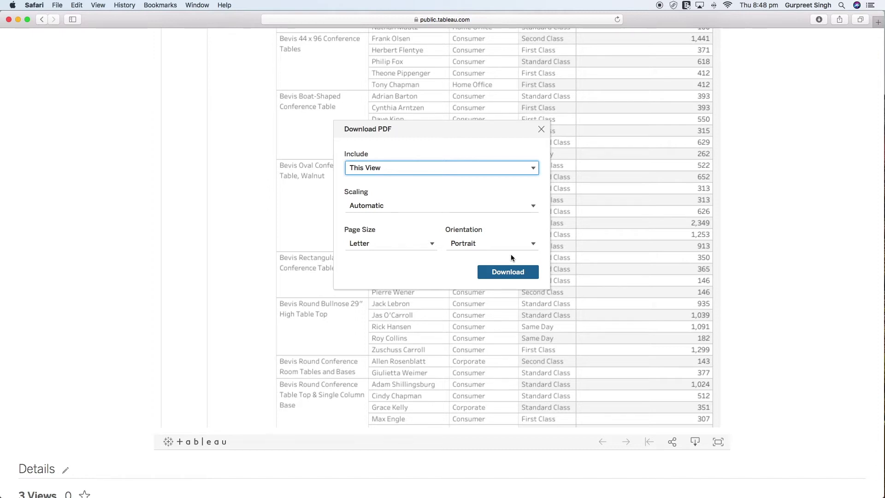
scroll(850, 257, up, 3)
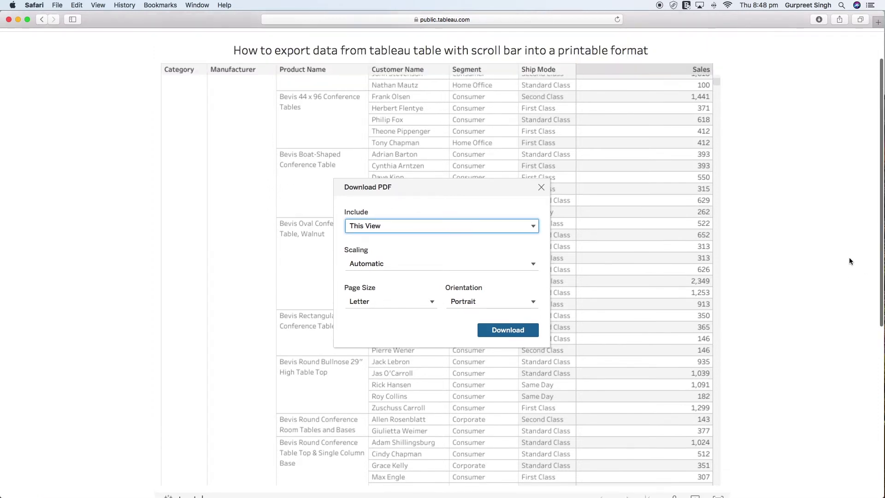
scroll(849, 257, down, 2)
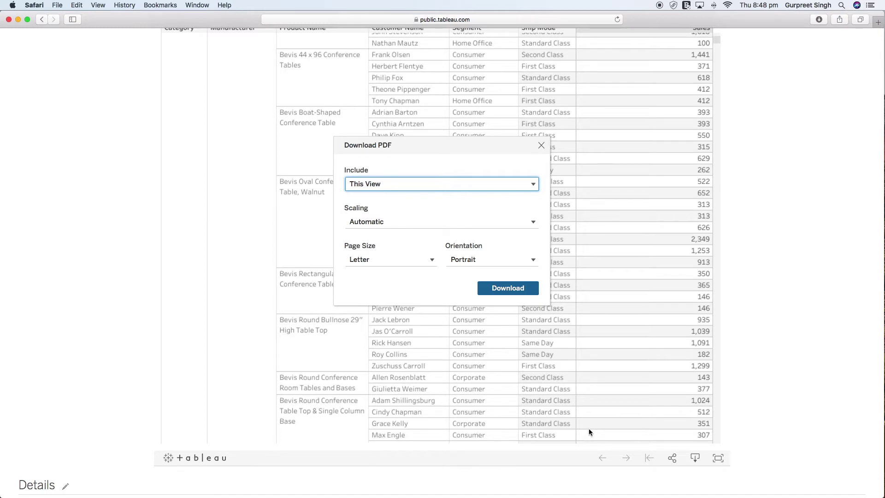
Step: Download the PDF with Include set to specific sheets from this dashboard and A3 page size
click(475, 186)
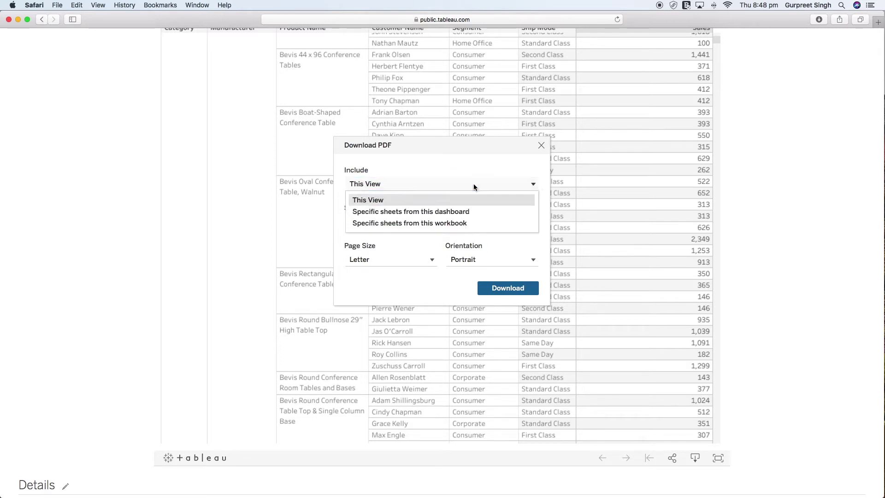
click(443, 212)
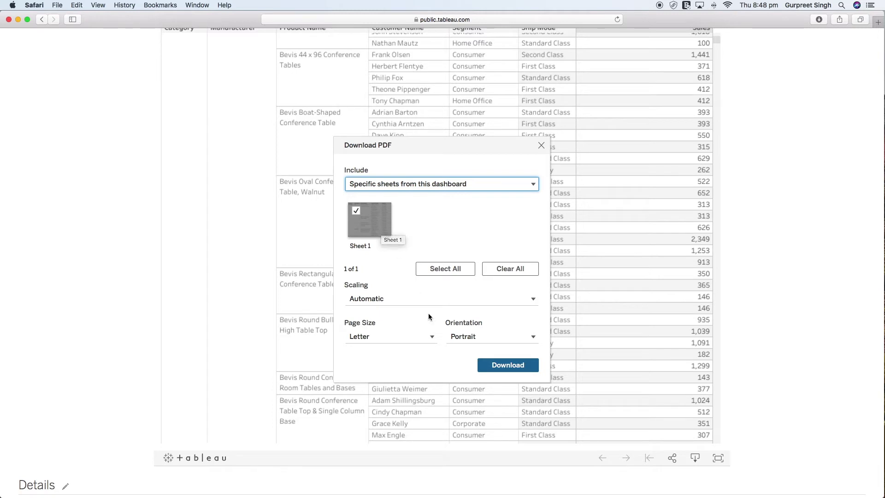
click(427, 343)
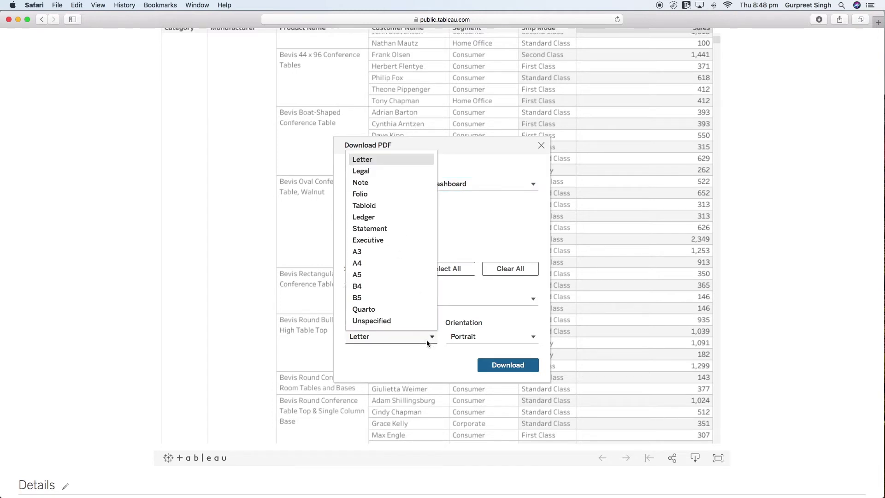
click(364, 252)
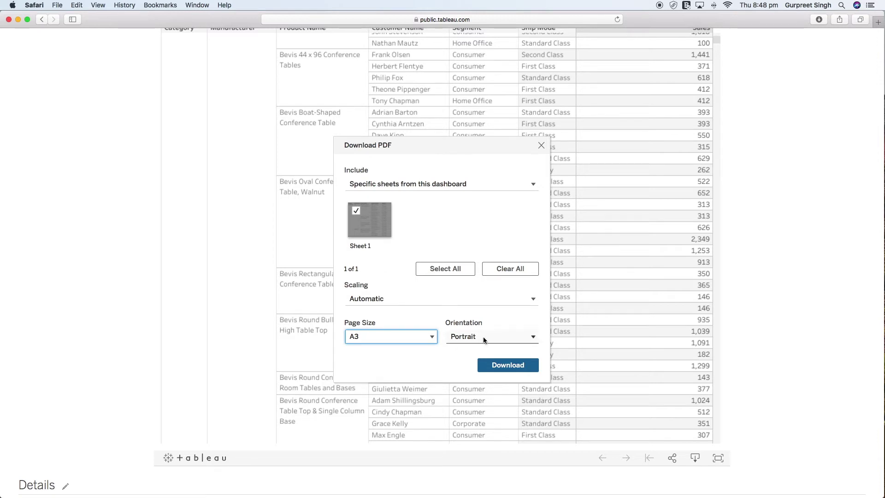
click(510, 368)
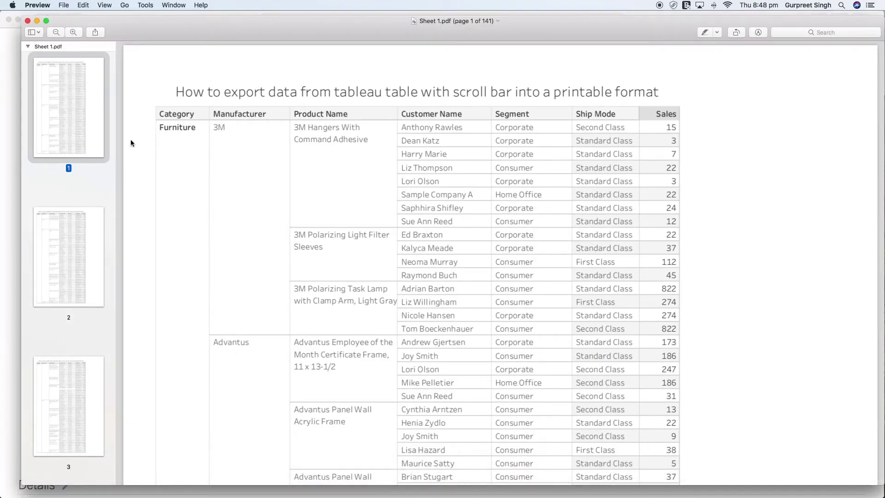
Step: Scroll through the 141-page Sheet 1.pdf to page 3, then minimize Preview
scroll(109, 152, down, 6)
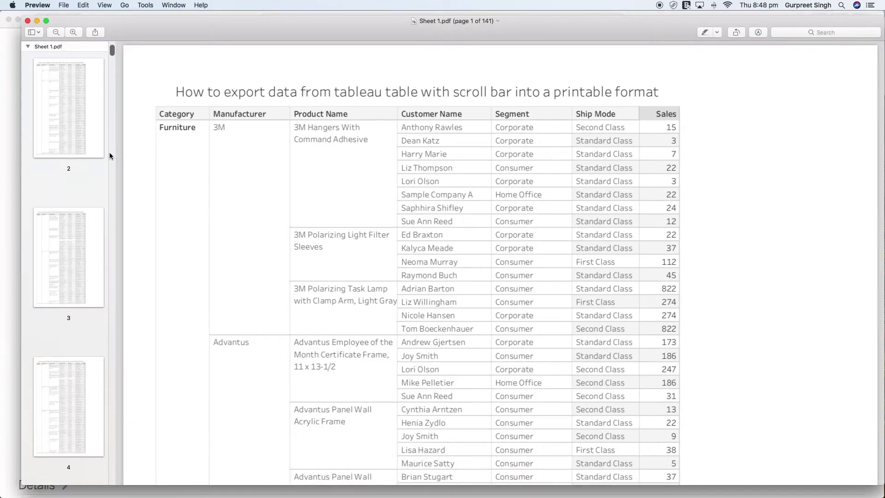
scroll(159, 159, down, 20)
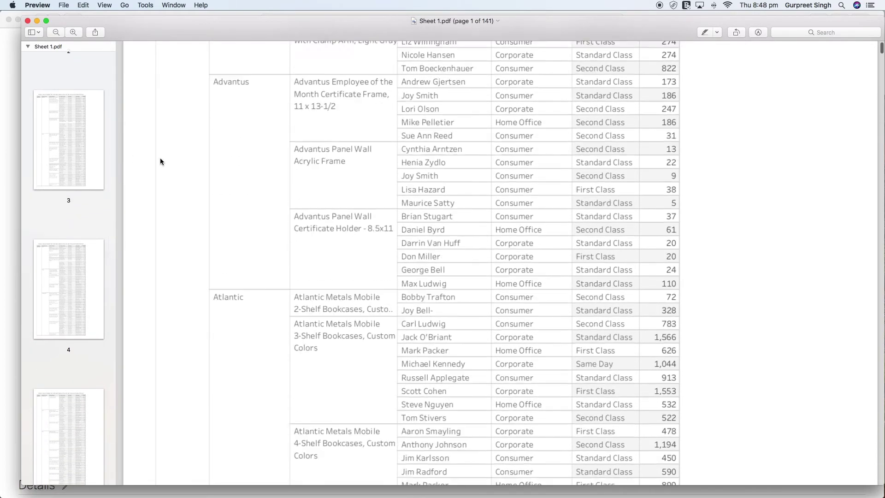
scroll(161, 160, down, 20)
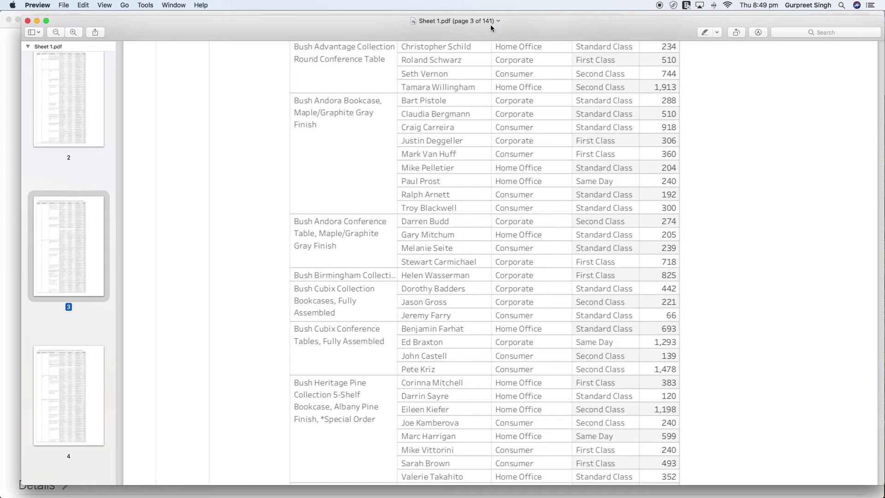
click(38, 21)
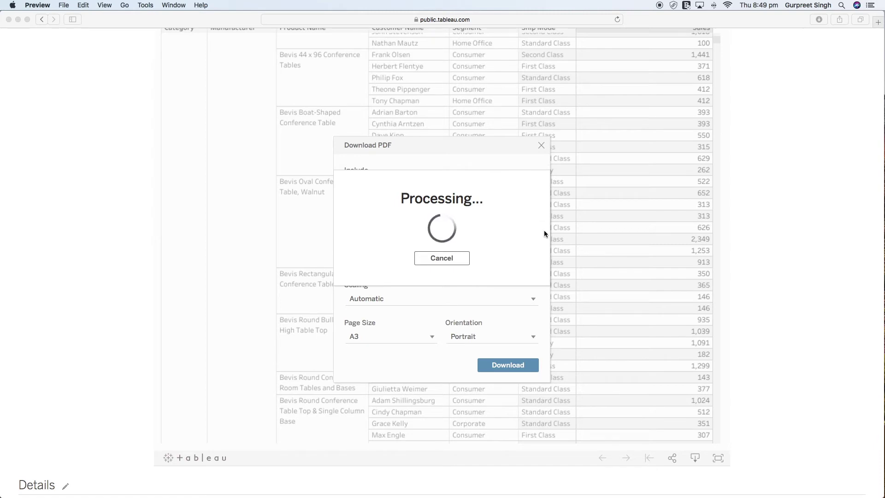
Step: Restore the PDF from the Dock, then cancel the processing Tableau export and dismiss the 504 error
mouse_move(785, 486)
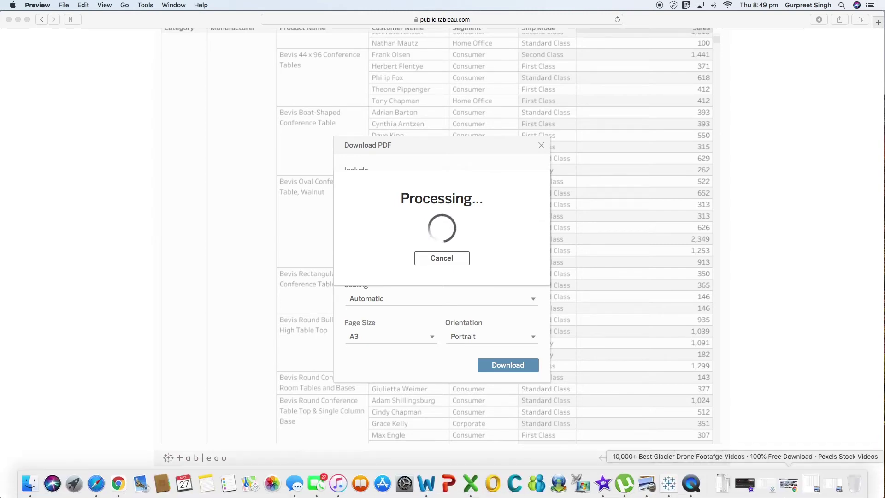
click(789, 486)
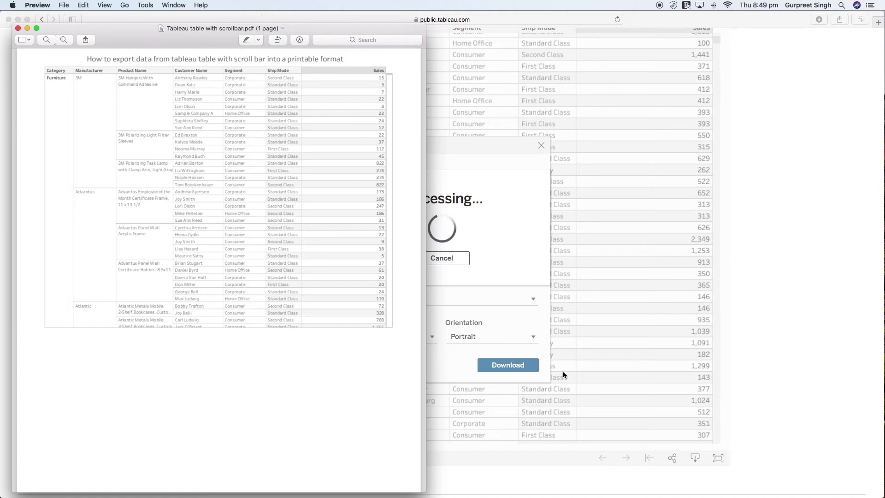
click(450, 261)
click(450, 261)
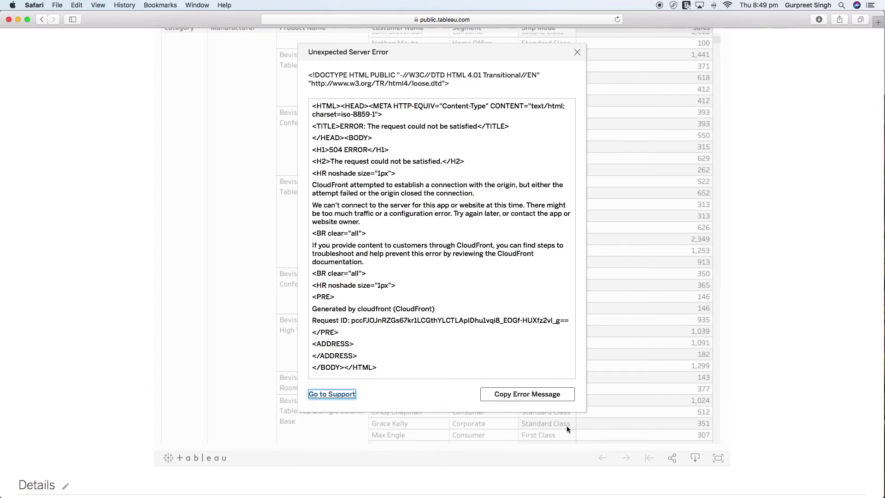
click(576, 52)
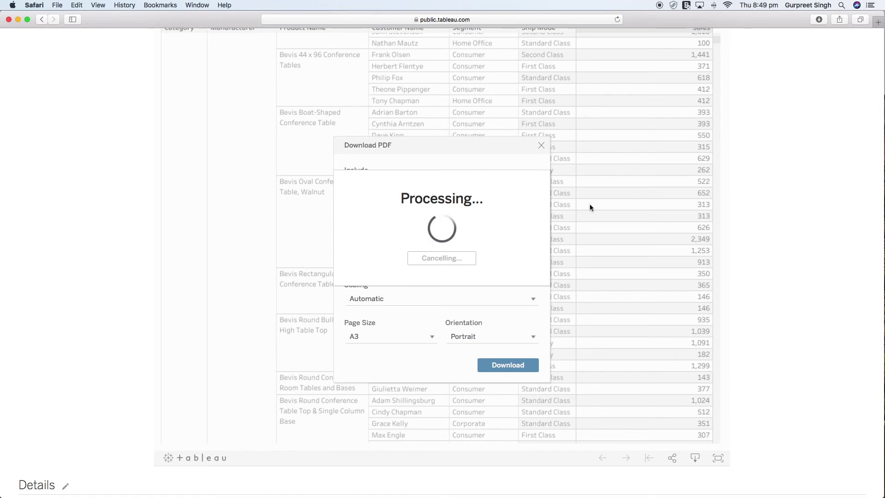
Step: Open and close the Download format dialog, then show the Dock's Downloads stack
scroll(737, 428, up, 2)
scroll(735, 424, up, 5)
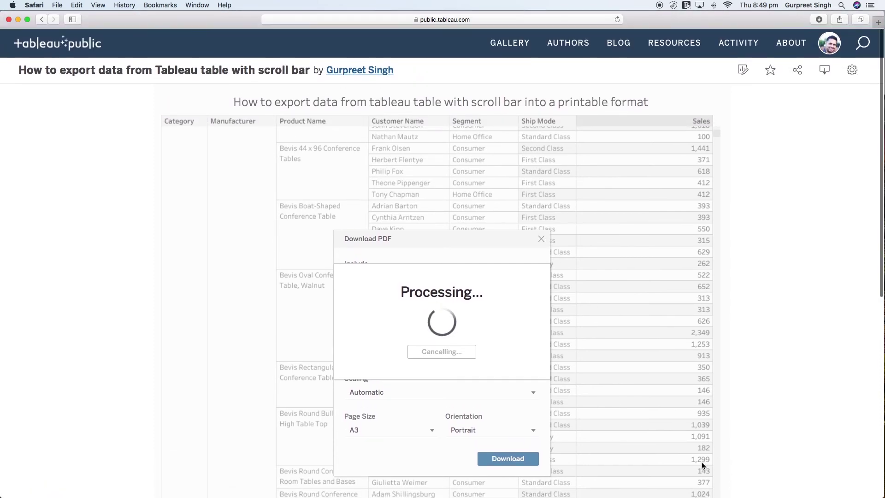
click(825, 69)
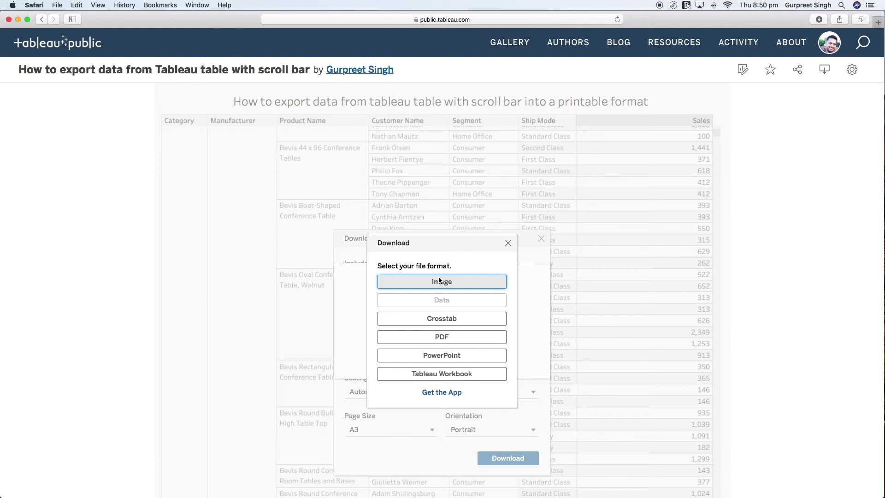
click(452, 318)
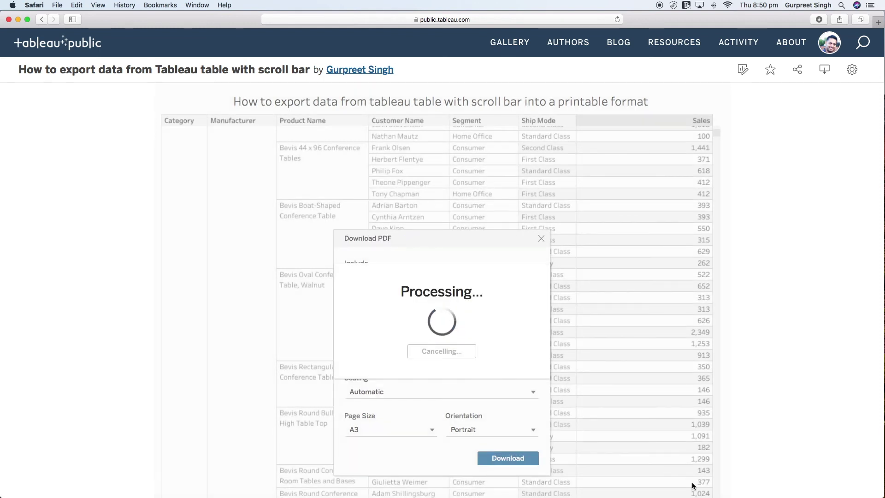
mouse_move(641, 484)
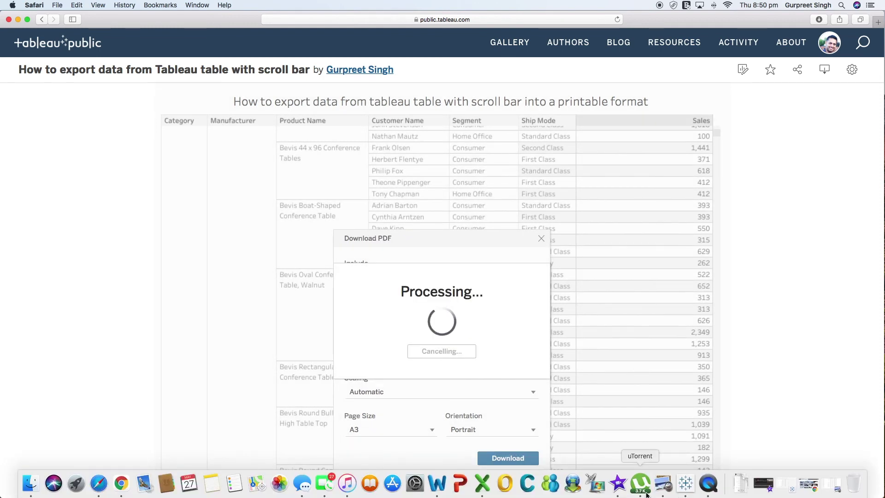
click(741, 483)
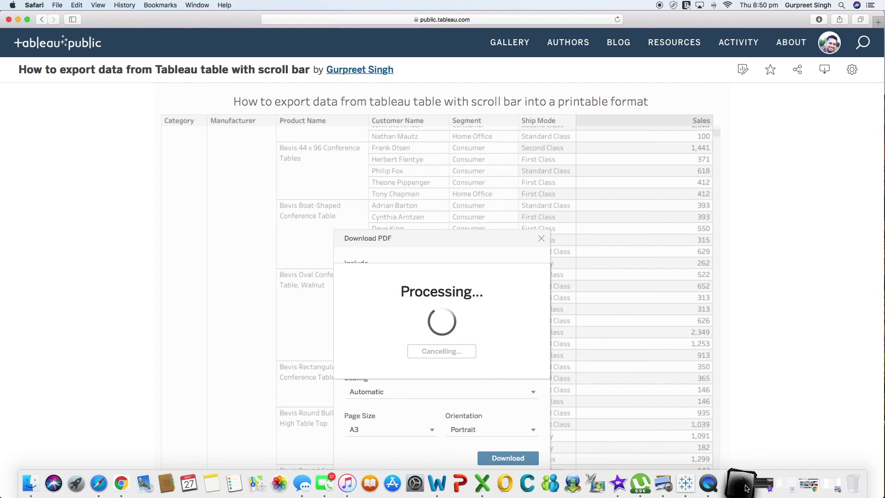
Step: Open the Downloads folder in Finder and open Sheet 1.xlsx in Excel
click(790, 125)
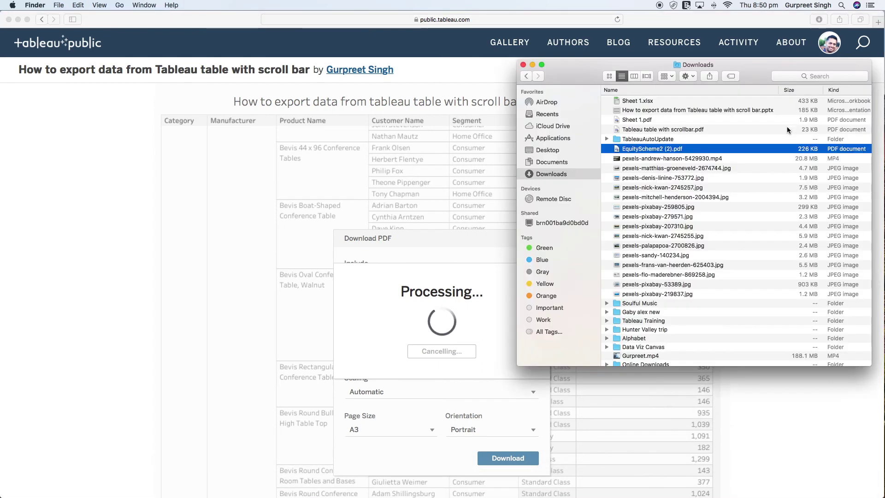
double_click(634, 102)
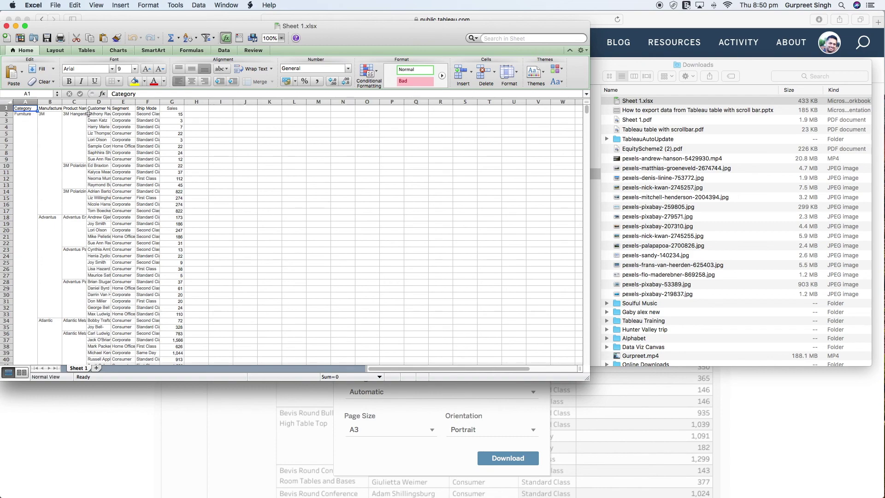
Step: Scroll the Excel crosstab past row 1,300, then return to the Tableau page in Safari
scroll(154, 155, down, 20)
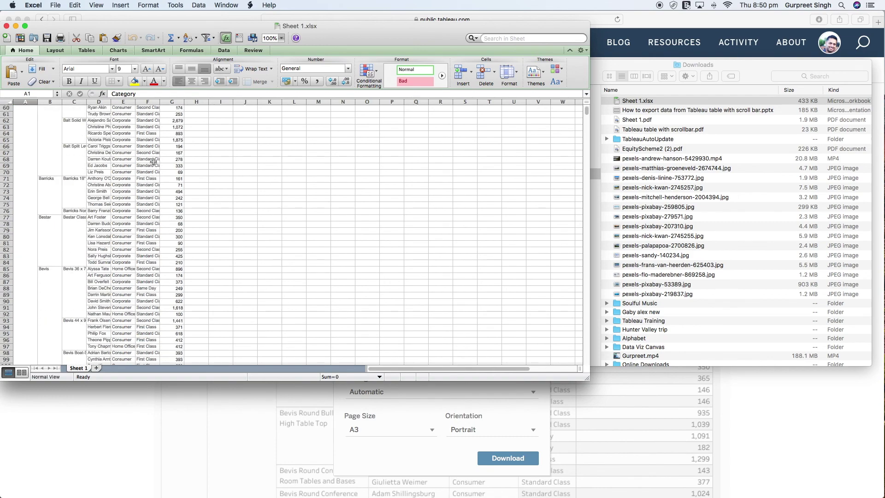
scroll(152, 161, down, 20)
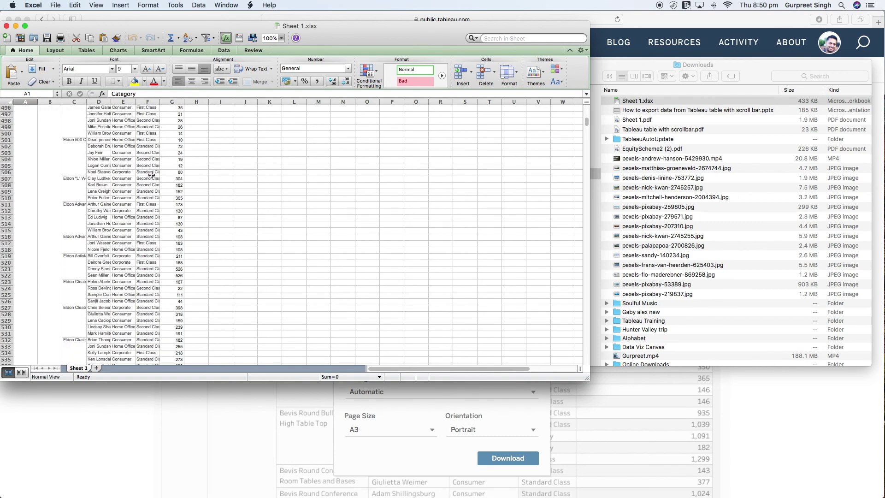
scroll(177, 165, down, 20)
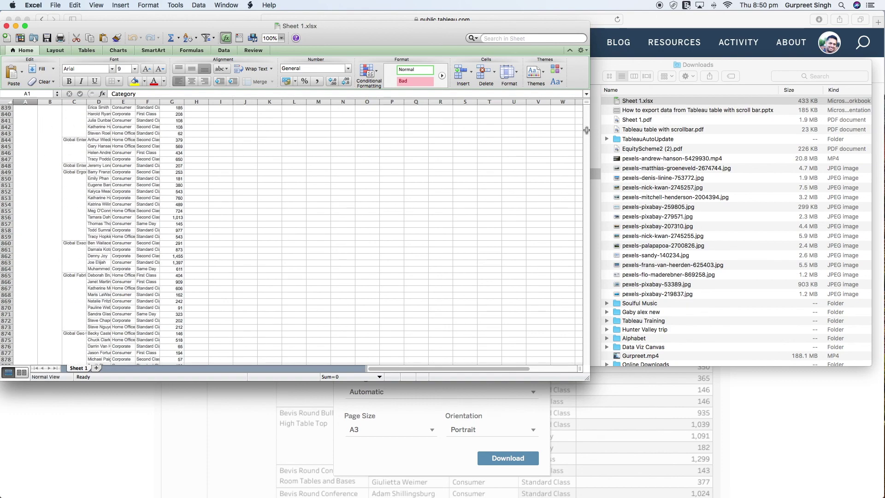
scroll(177, 165, down, 20)
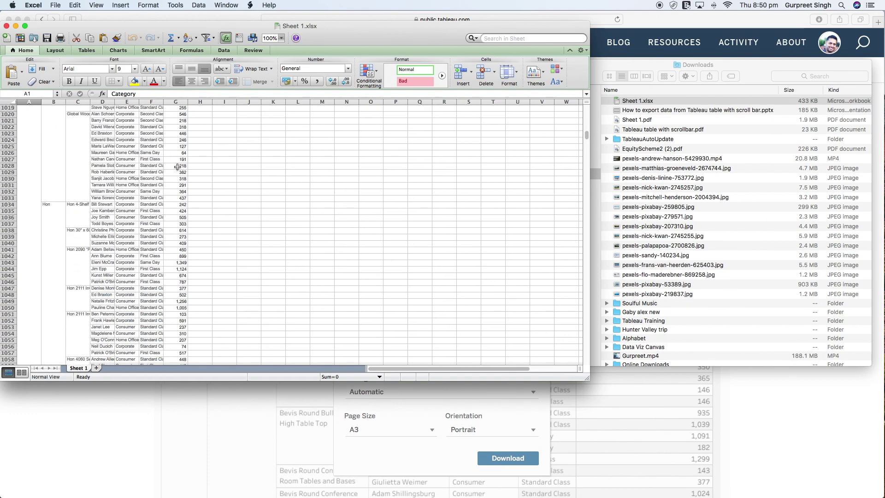
scroll(178, 166, down, 20)
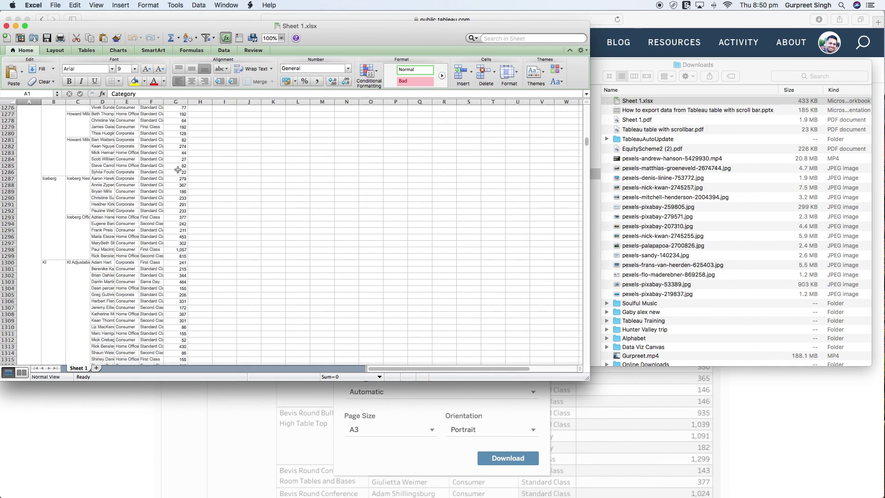
scroll(177, 169, down, 1)
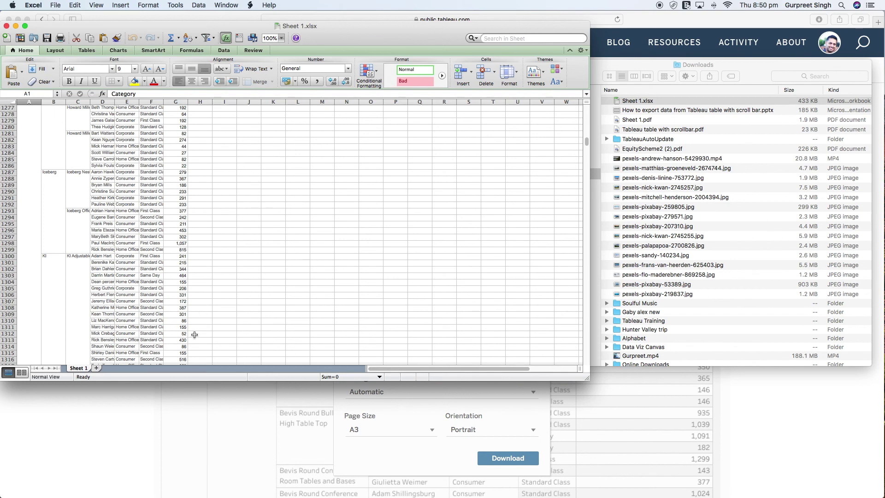
click(153, 397)
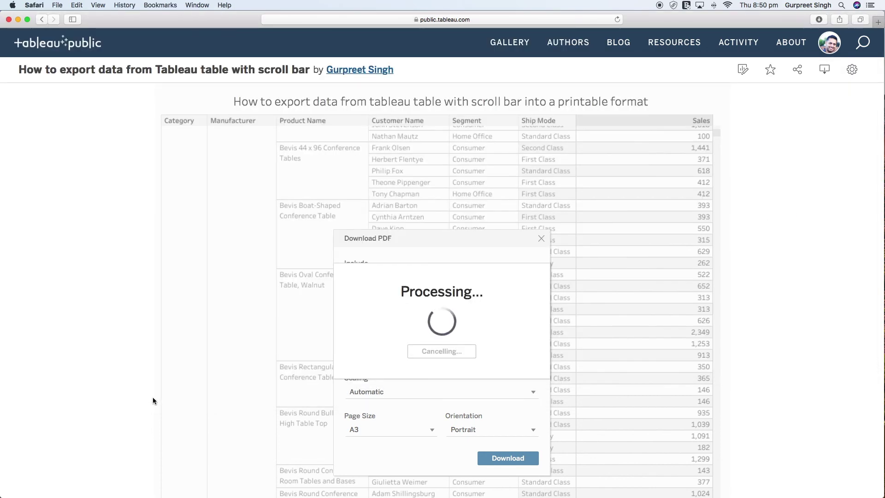